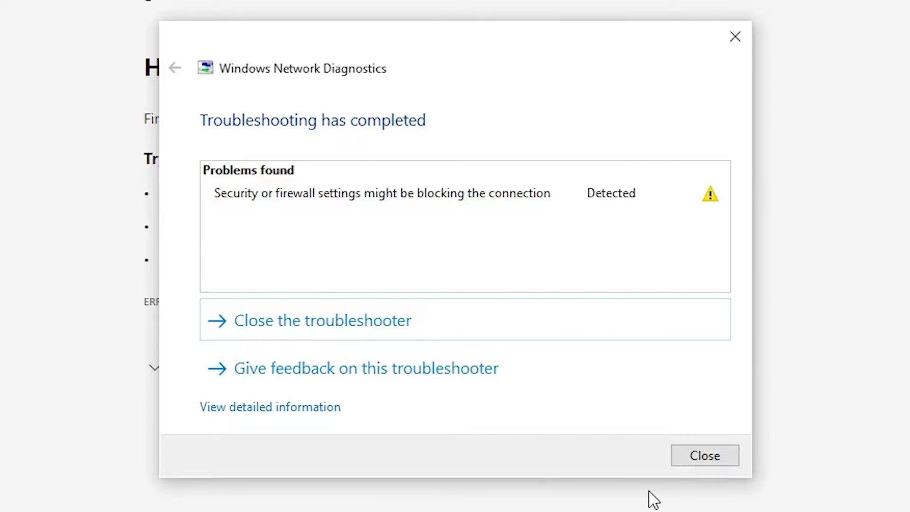
- Dismiss the network diagnostics result that flagged firewall settings, then close Edge
click(699, 454)
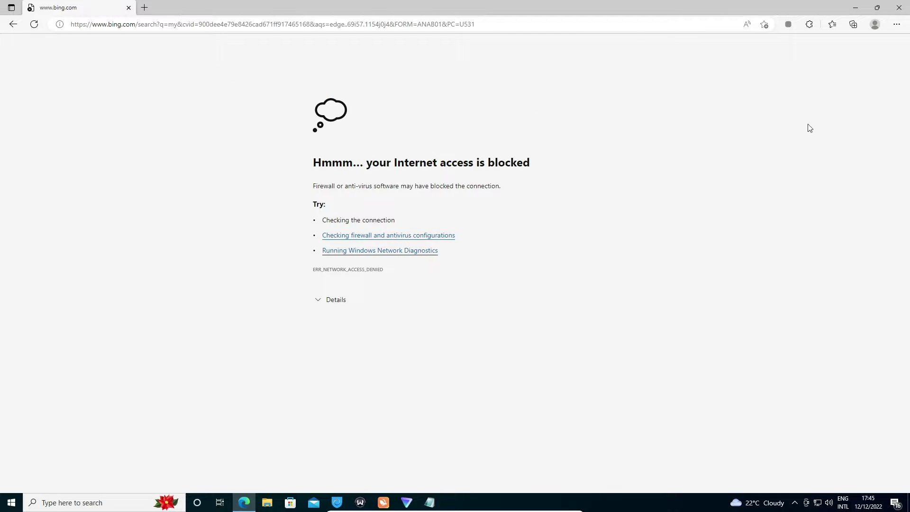
click(899, 8)
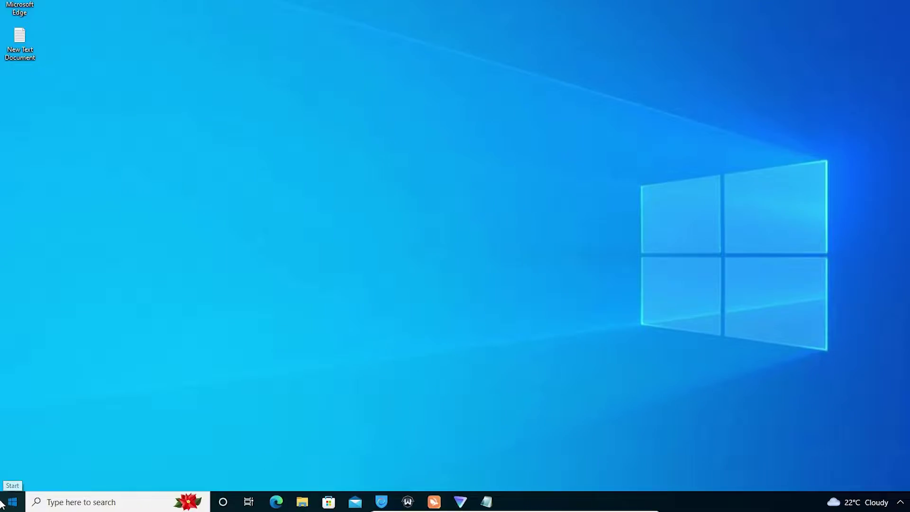
- Open Control Panel through a 'con' Start search and restore Windows Defender Firewall defaults, confirming Yes
click(1, 506)
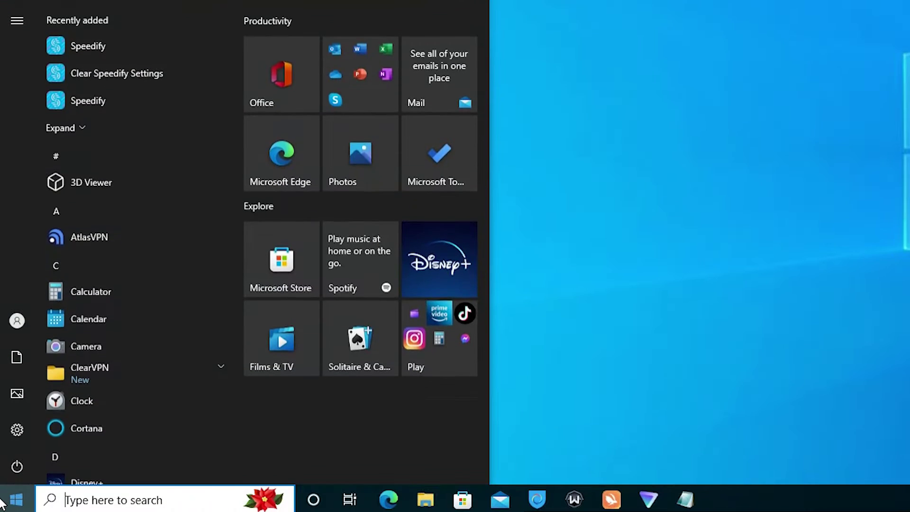
text(con)
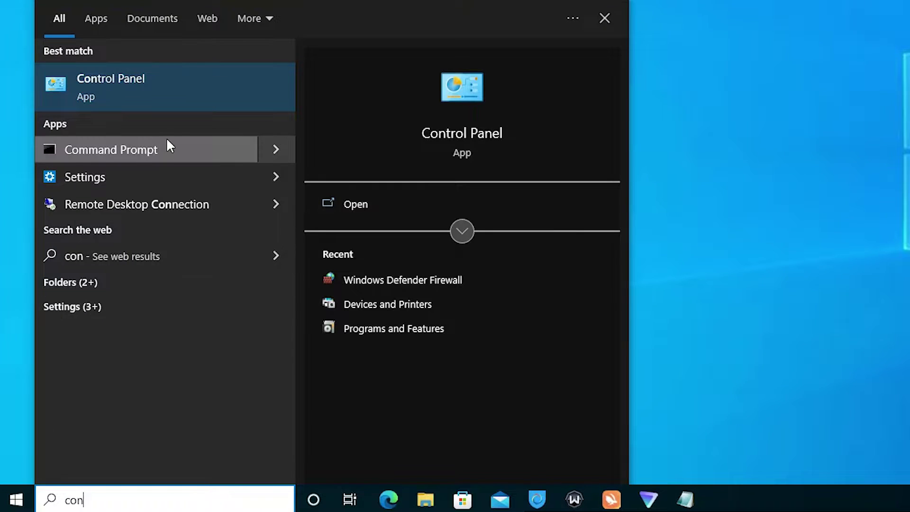
click(134, 90)
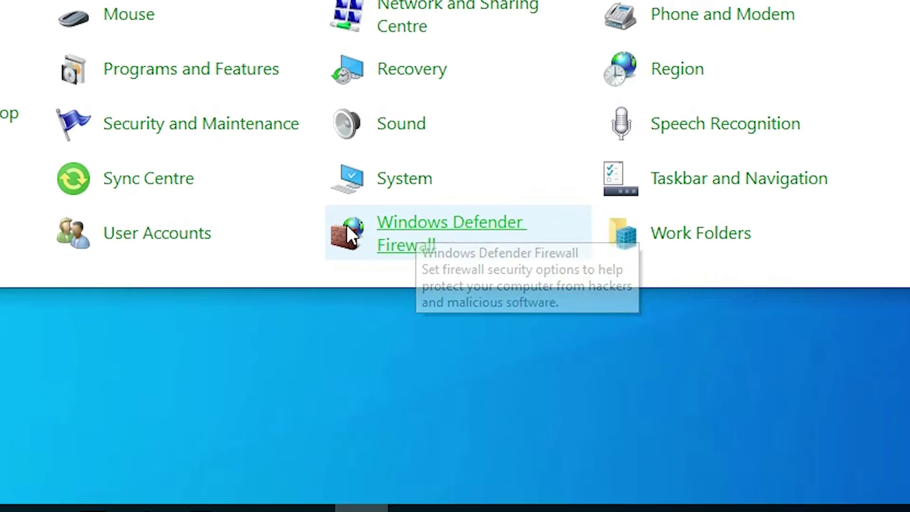
click(388, 233)
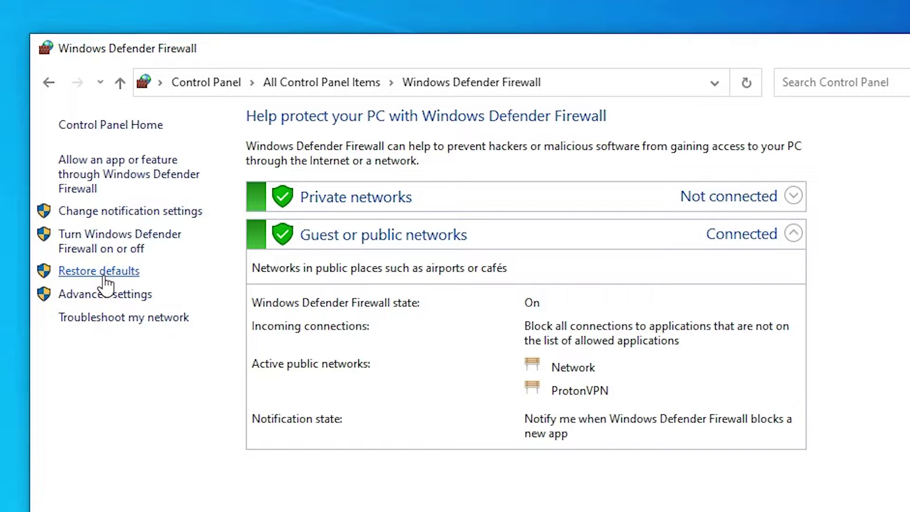
click(70, 271)
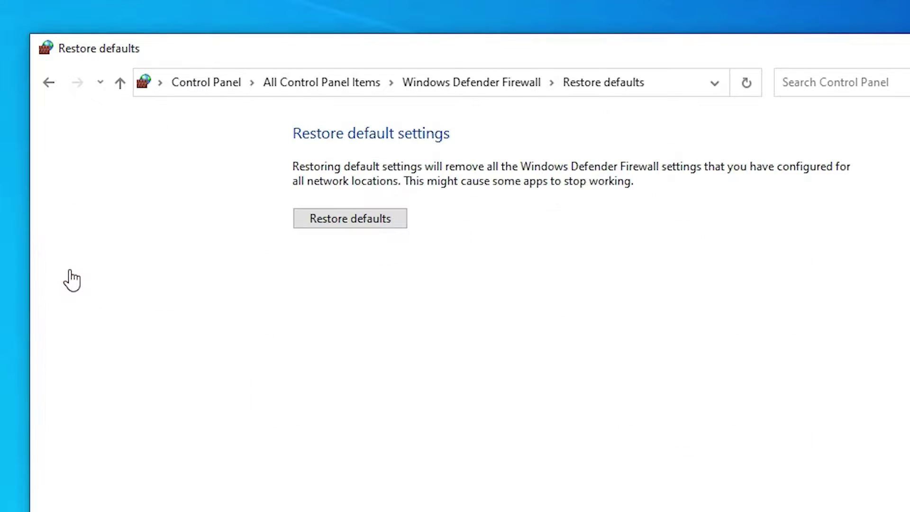
click(350, 218)
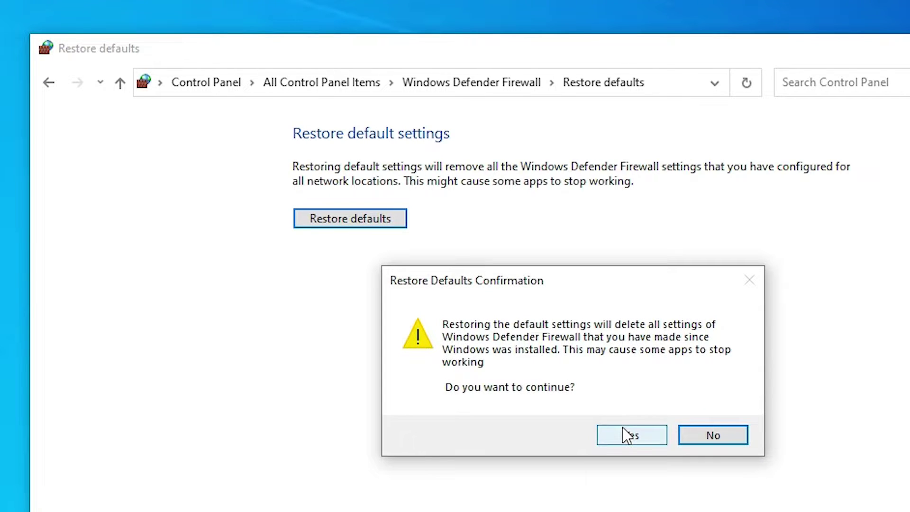
click(623, 429)
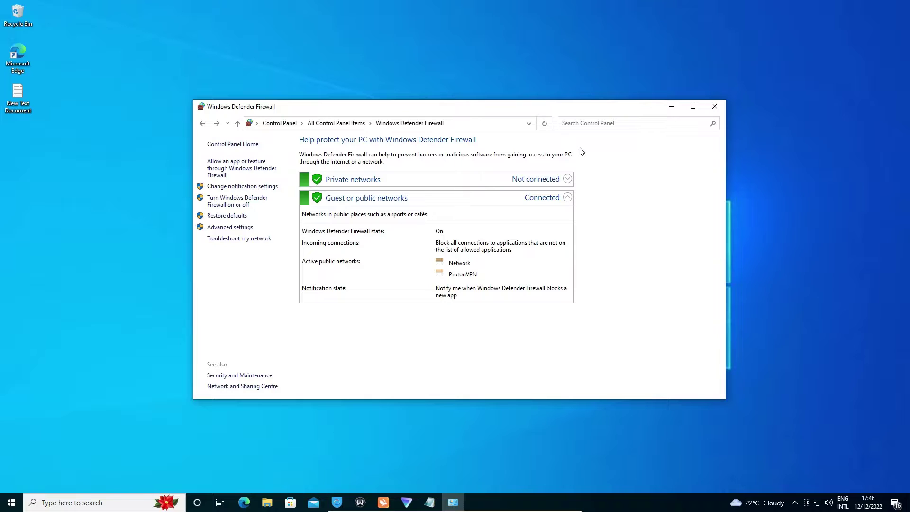
- Close the firewall window and launch Command Prompt as administrator, accepting the UAC prompt
click(720, 109)
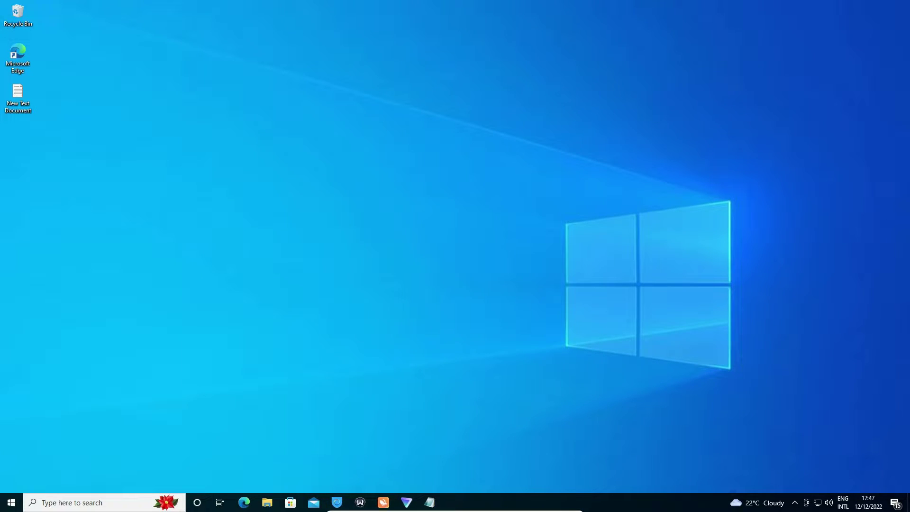
click(11, 503)
text(c)
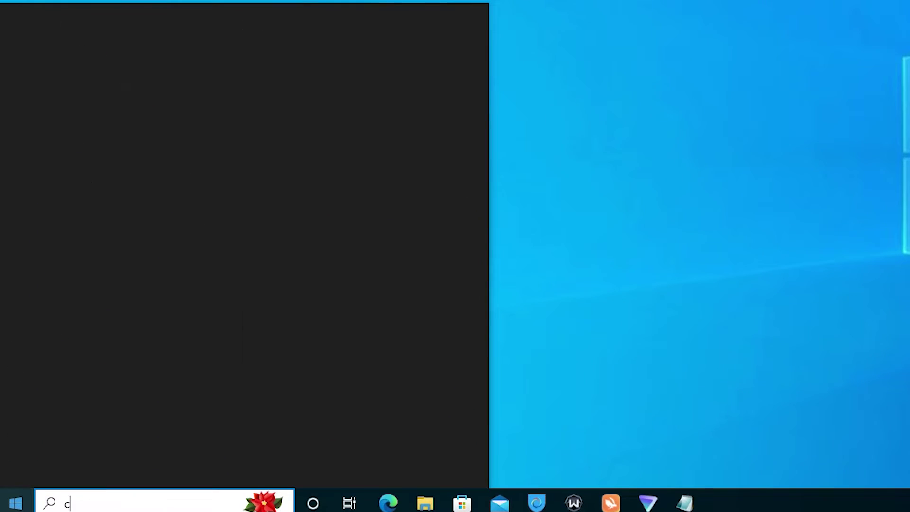
text(md)
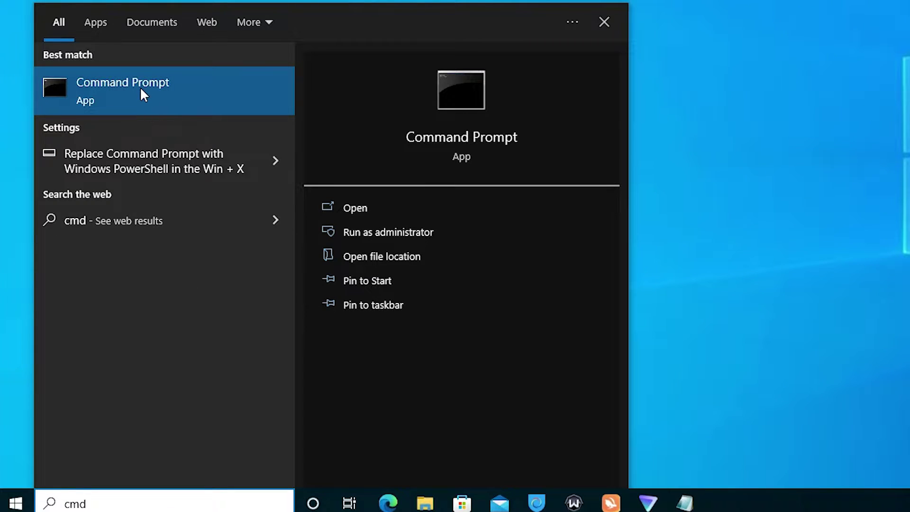
right_click(138, 87)
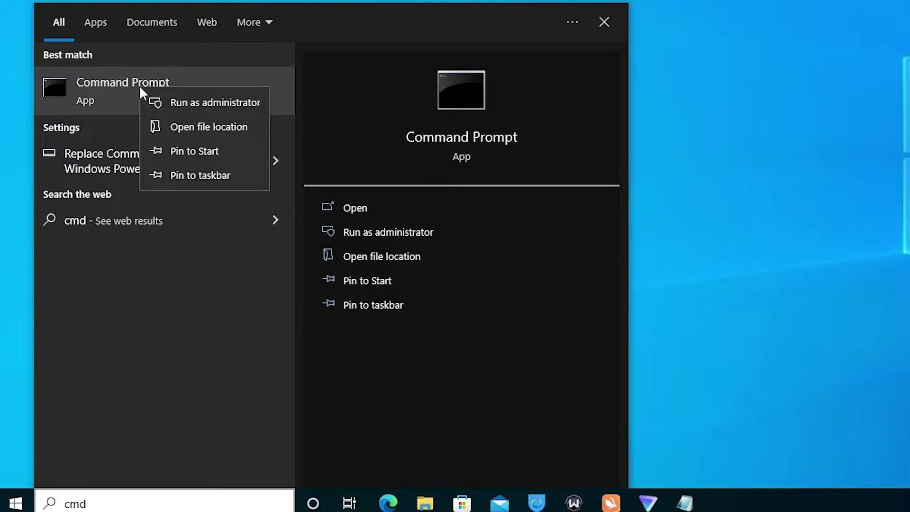
click(205, 101)
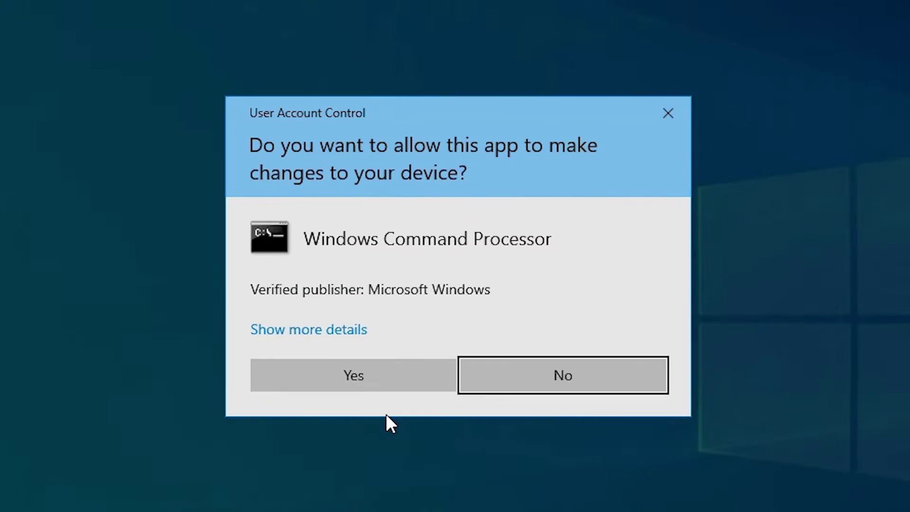
click(351, 383)
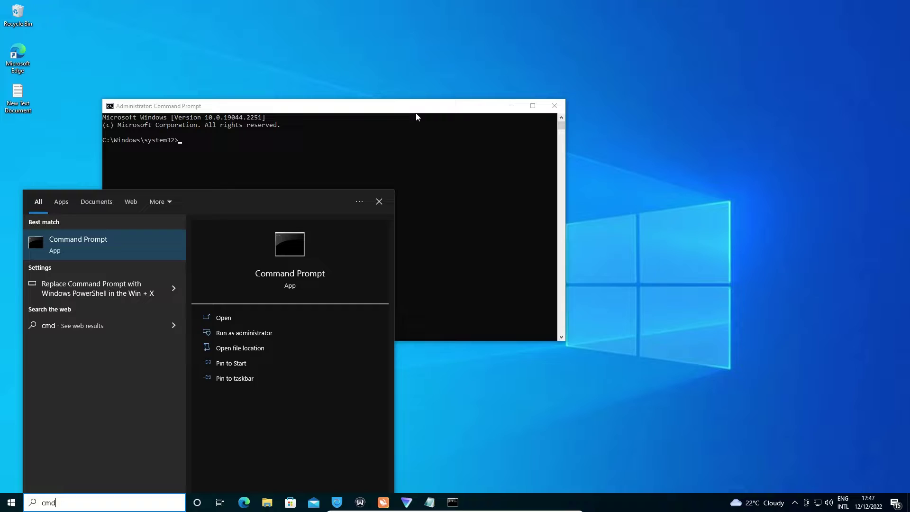
- Run 'netsh advfirewall reset', check the Ok. confirmation, and close the console
click(416, 117)
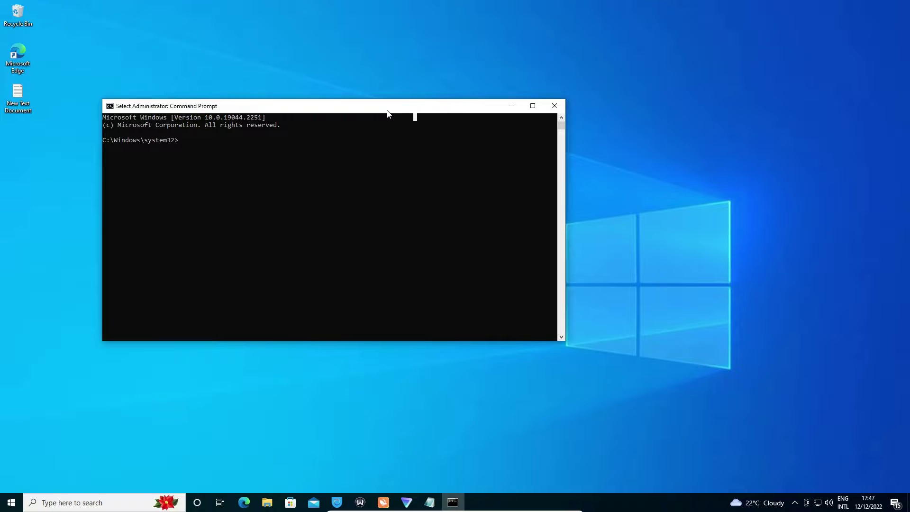
drag(387, 112, 451, 136)
text(netsh advfirewall reset)
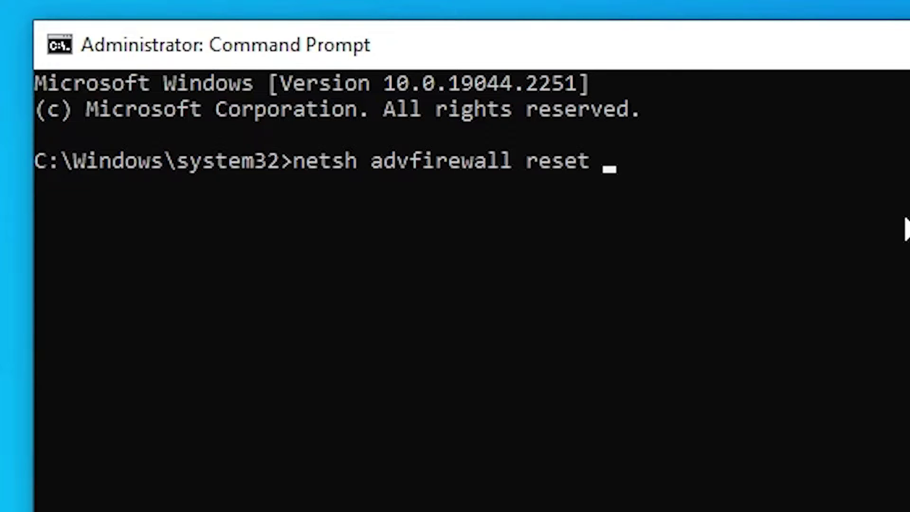
key(Return)
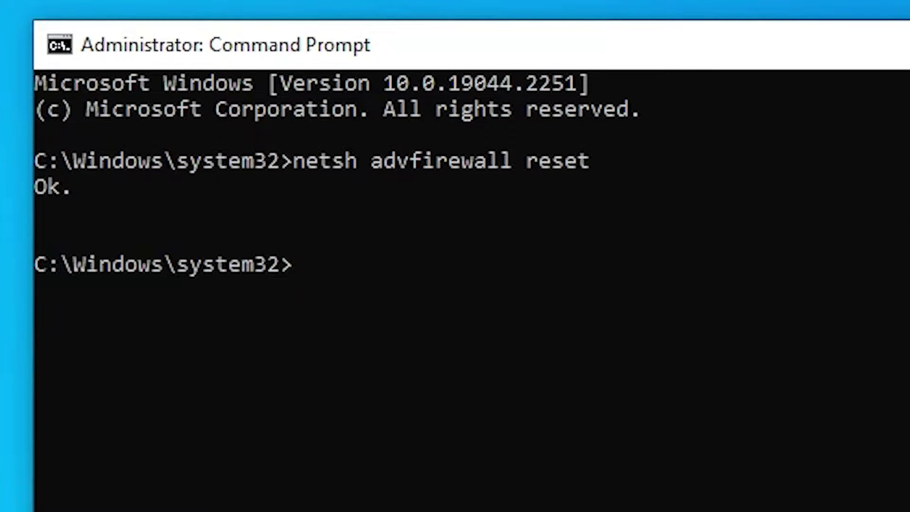
drag(121, 189, 35, 189)
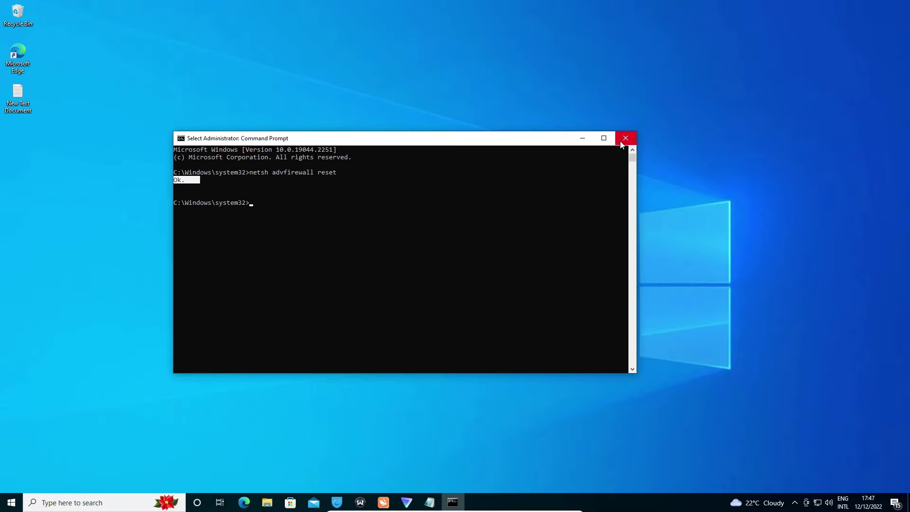
click(621, 141)
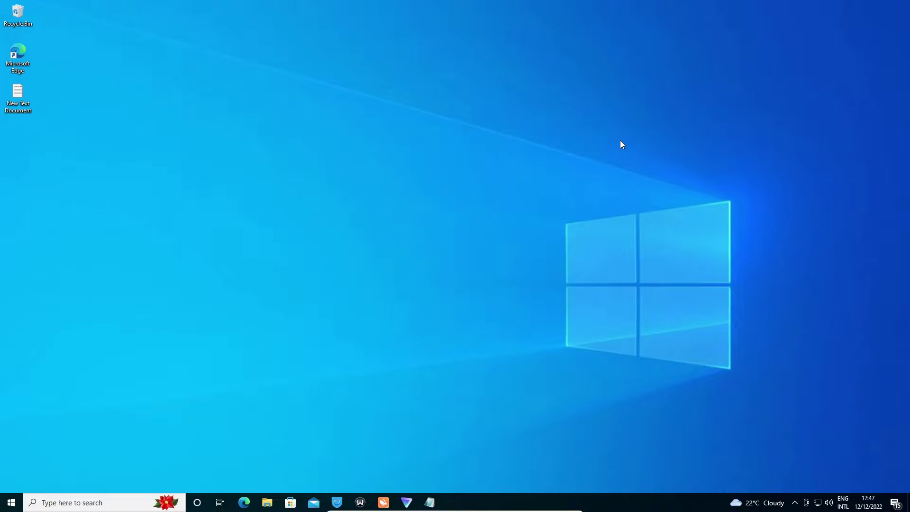
- Reopen Control Panel from a 'con' Start search
click(12, 502)
click(518, 416)
click(11, 503)
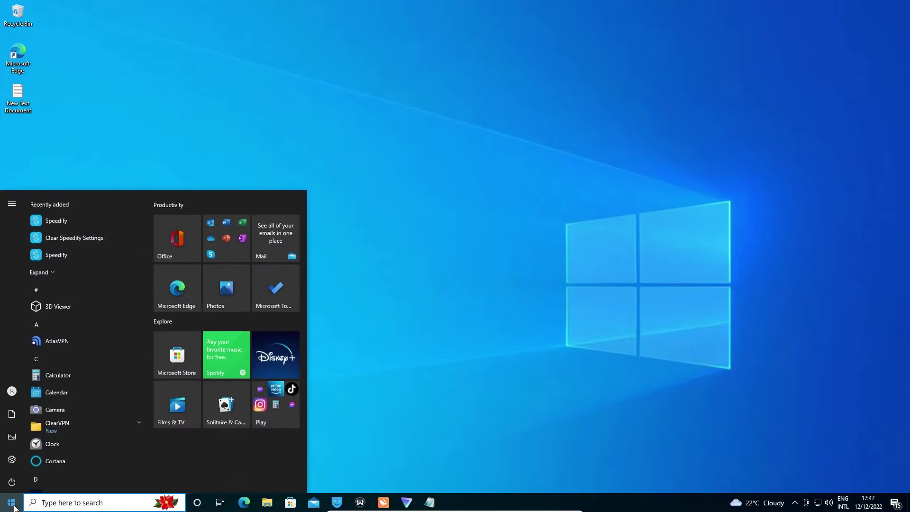
text(con)
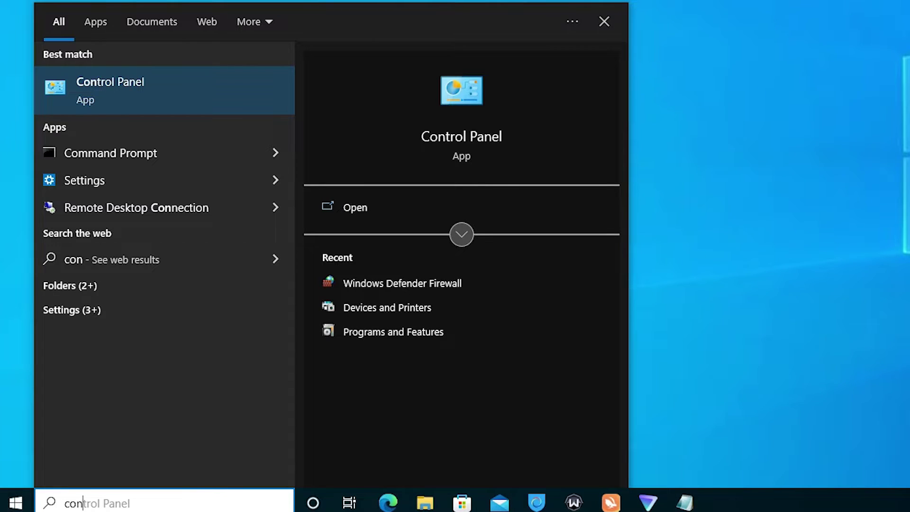
click(155, 95)
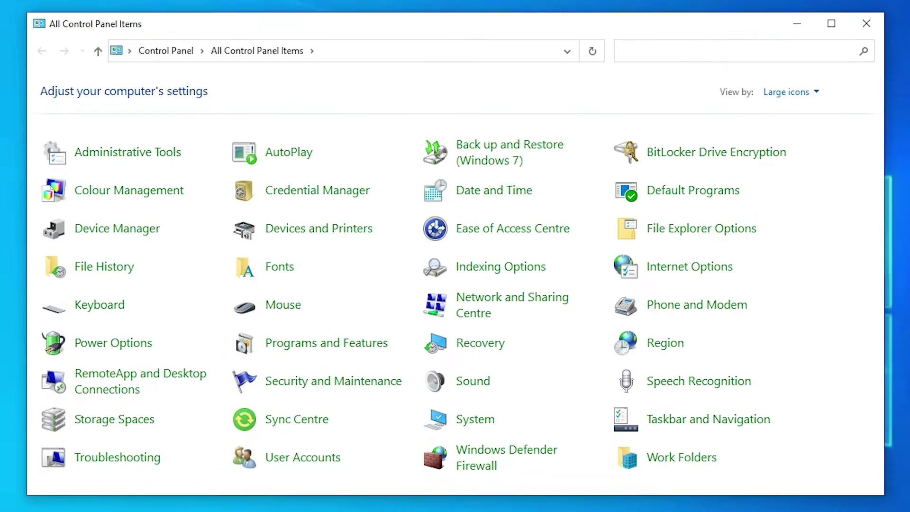
- Go through Network and Sharing Centre to Windows Defender Firewall and request Restore defaults
click(512, 302)
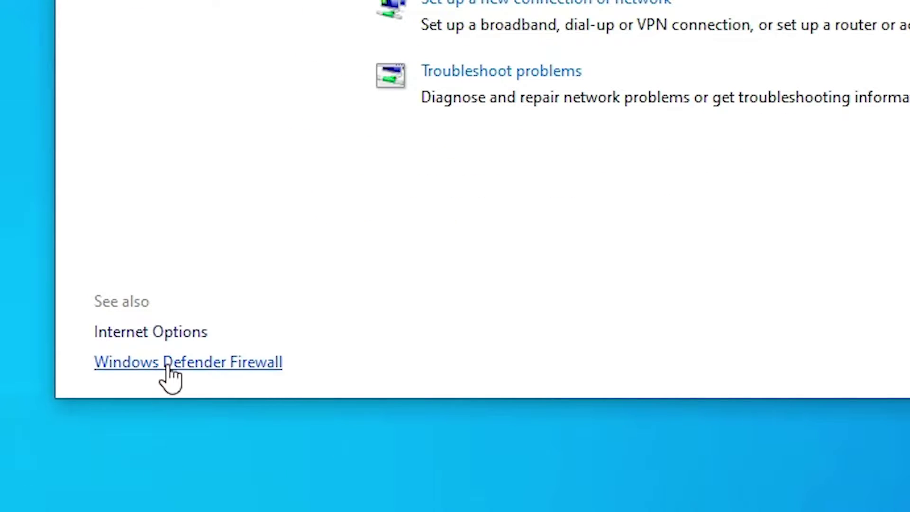
click(169, 368)
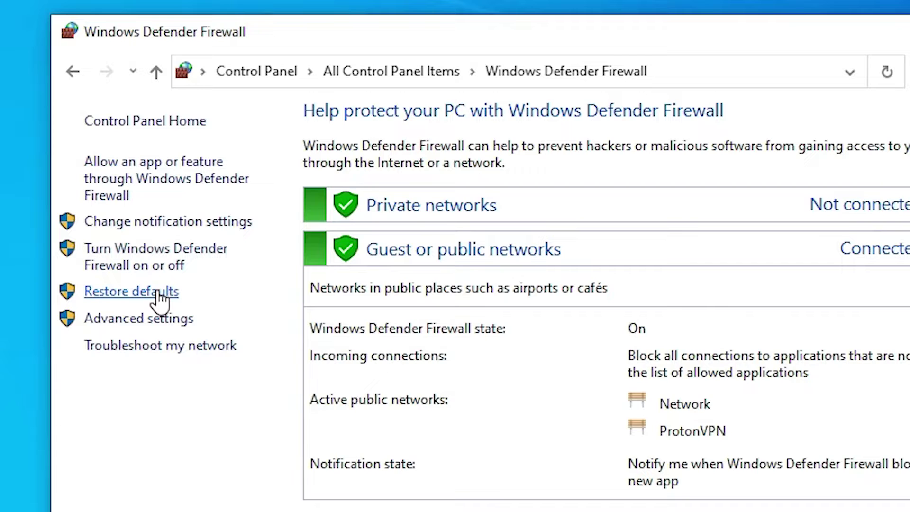
click(159, 293)
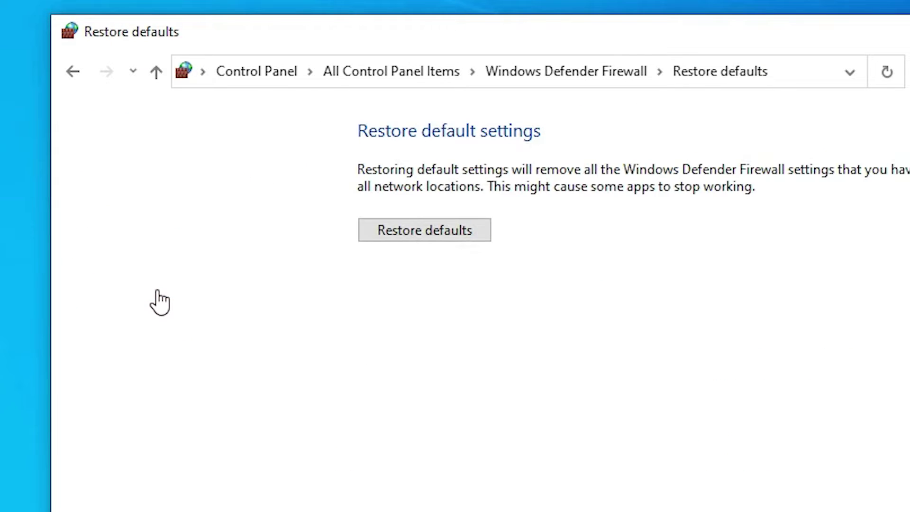
click(415, 236)
- Confirm the reset, then restore the default policy in Advanced Security and close both firewall windows
click(763, 480)
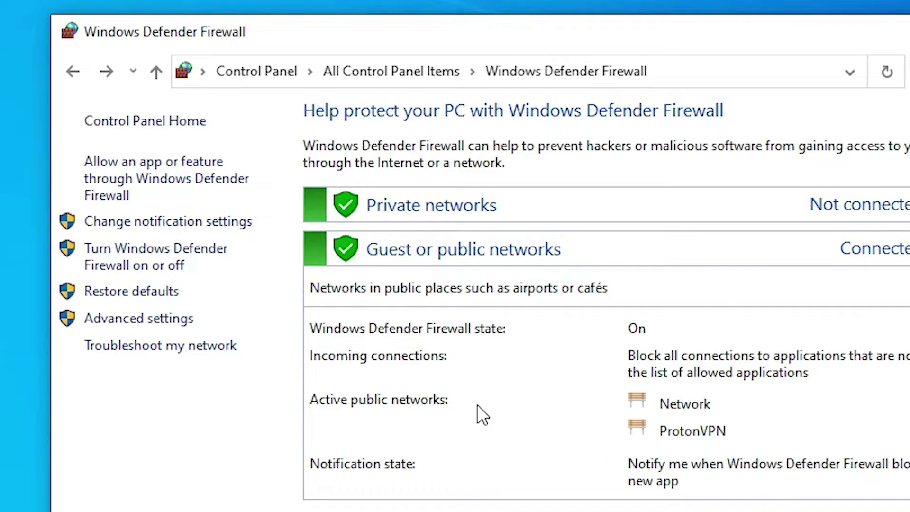
click(173, 318)
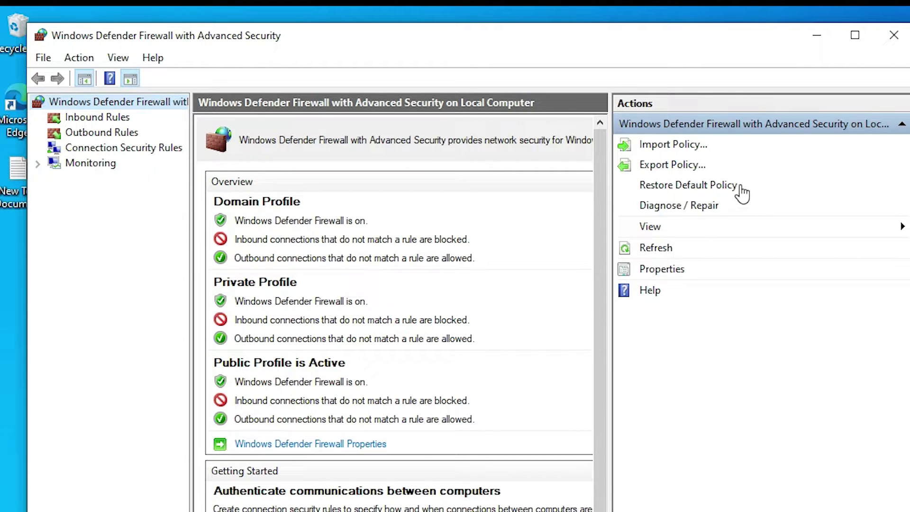
click(721, 186)
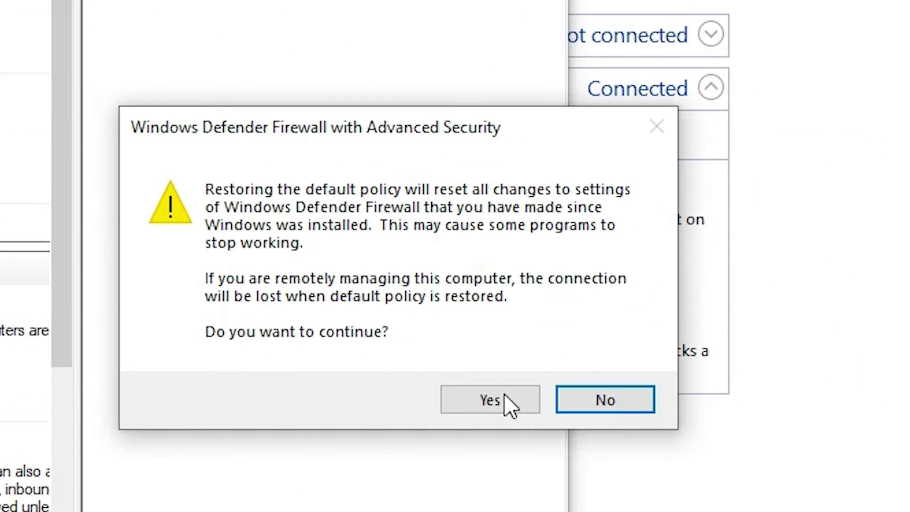
click(503, 399)
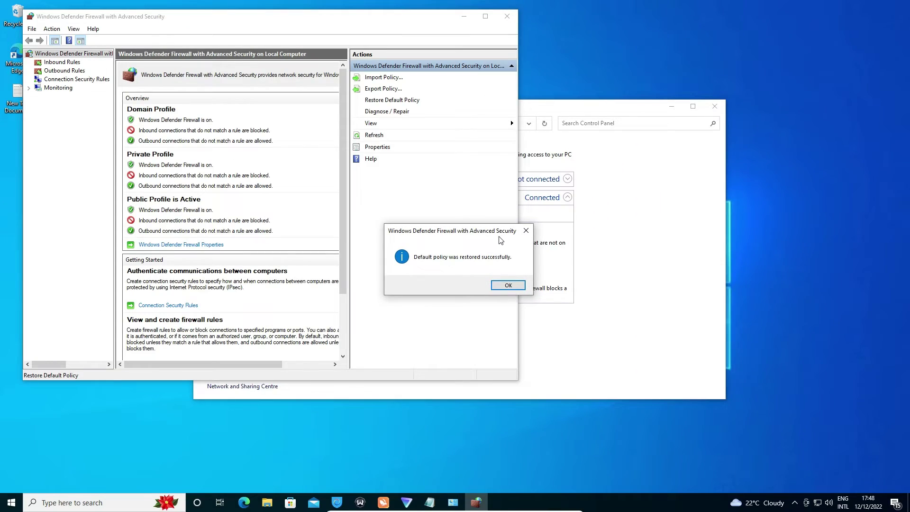
click(514, 284)
click(510, 17)
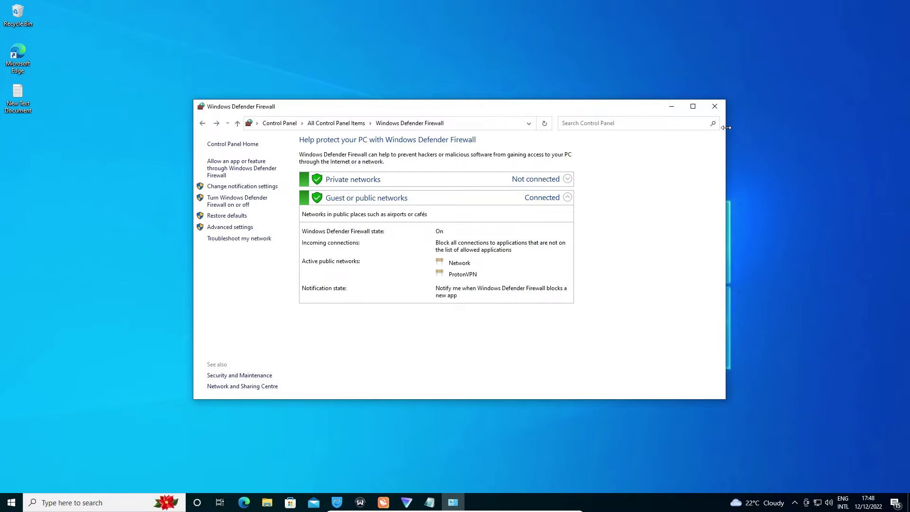
click(715, 107)
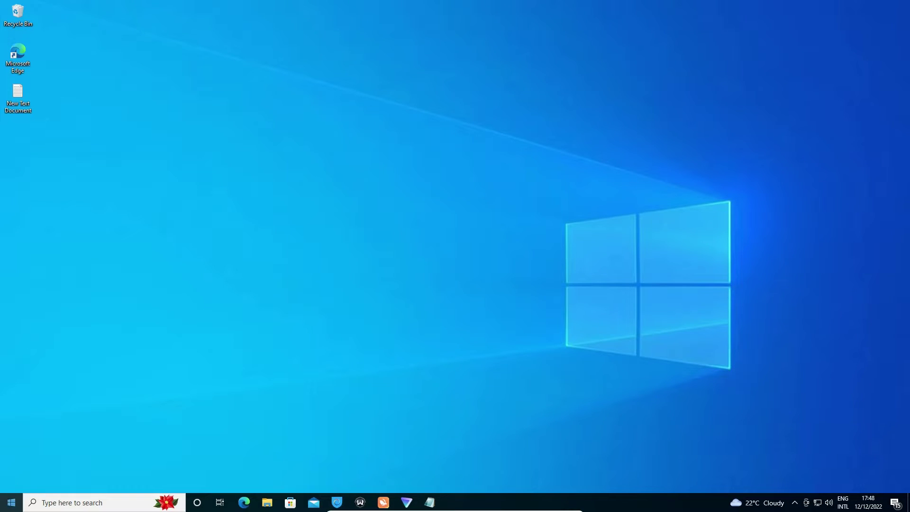
click(11, 502)
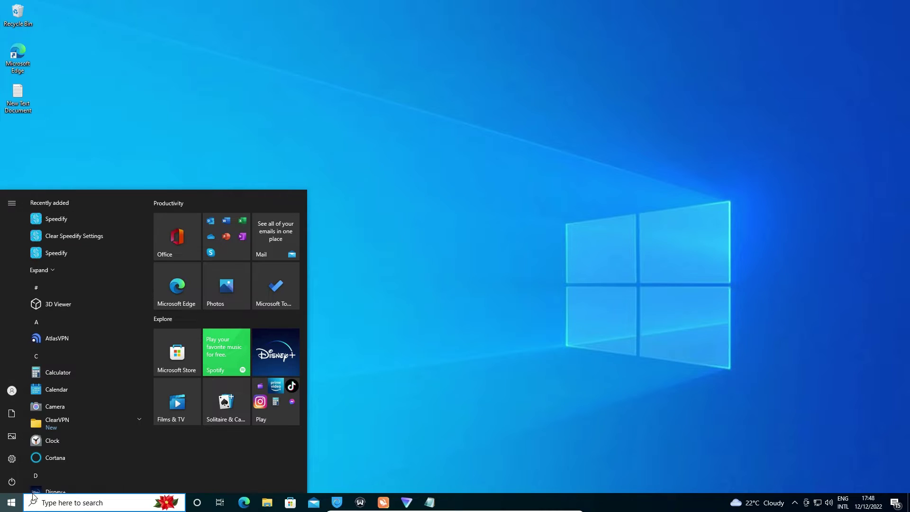
click(13, 483)
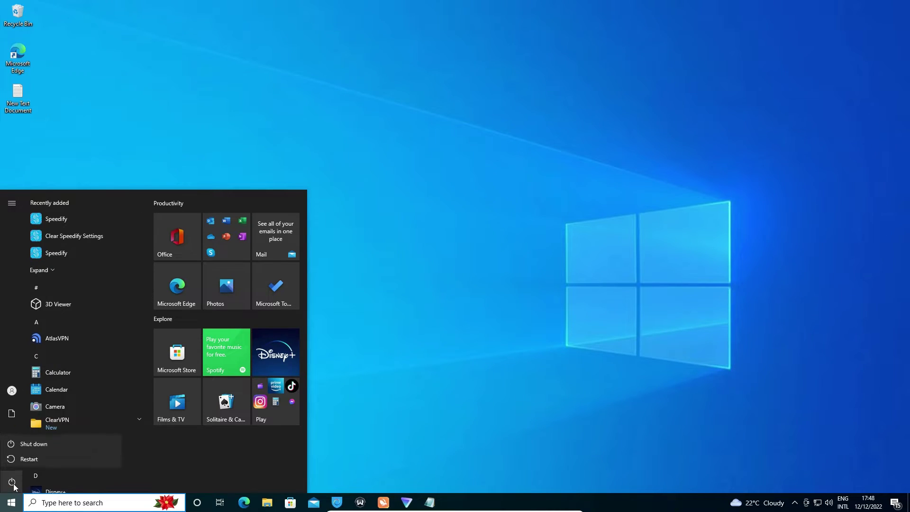
click(412, 378)
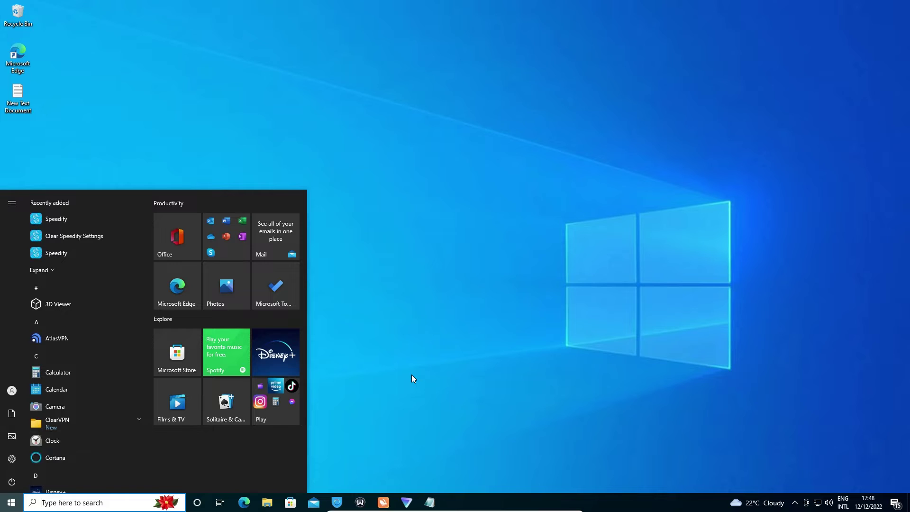
click(411, 377)
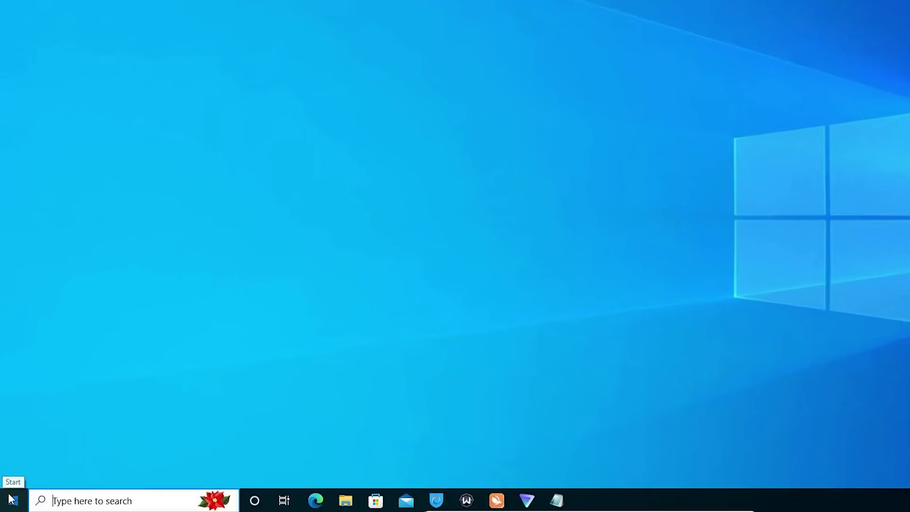
click(11, 503)
- Open Settings via an 's' search and go to the Network & Internet status page
text(s)
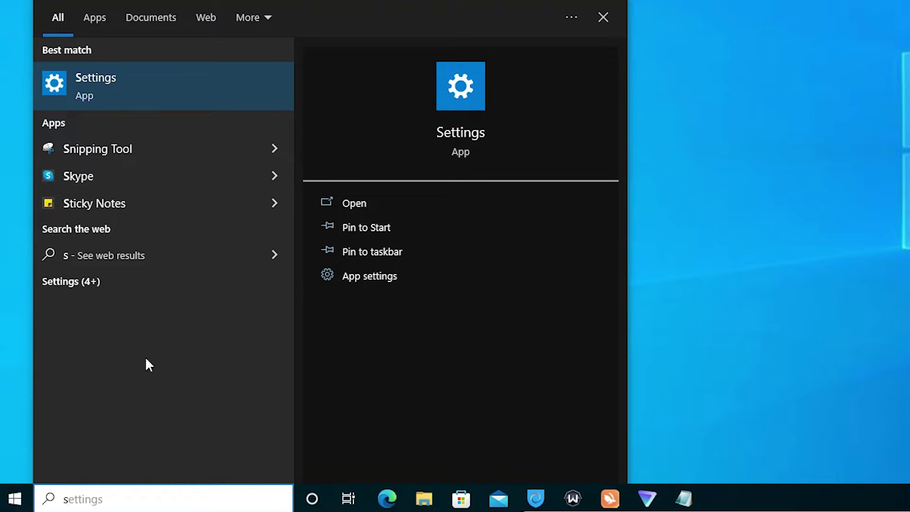
click(125, 87)
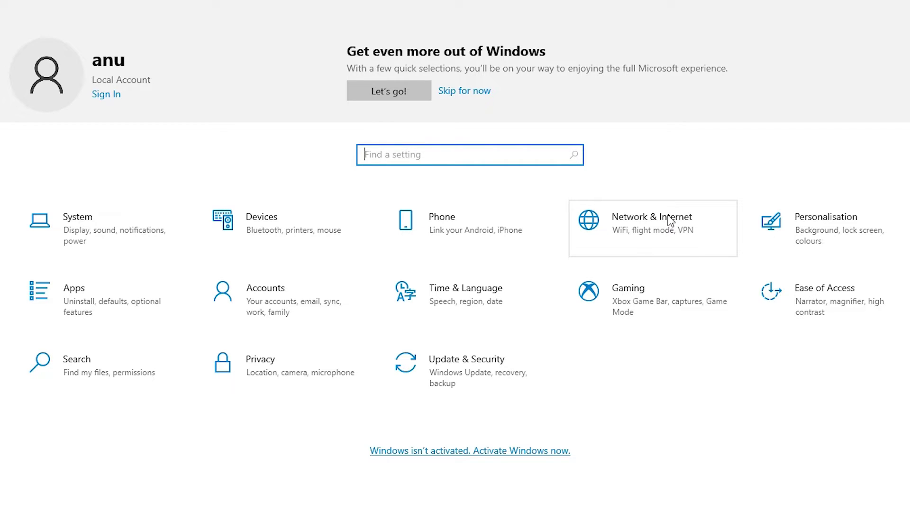
click(646, 227)
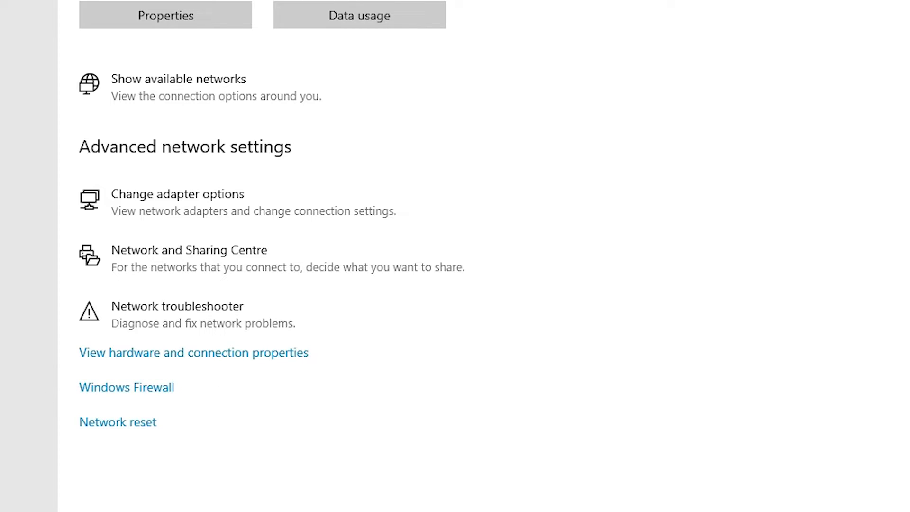
- Restore firewalls to default from Firewall & network protection, confirm Yes, and close Windows Security
click(105, 399)
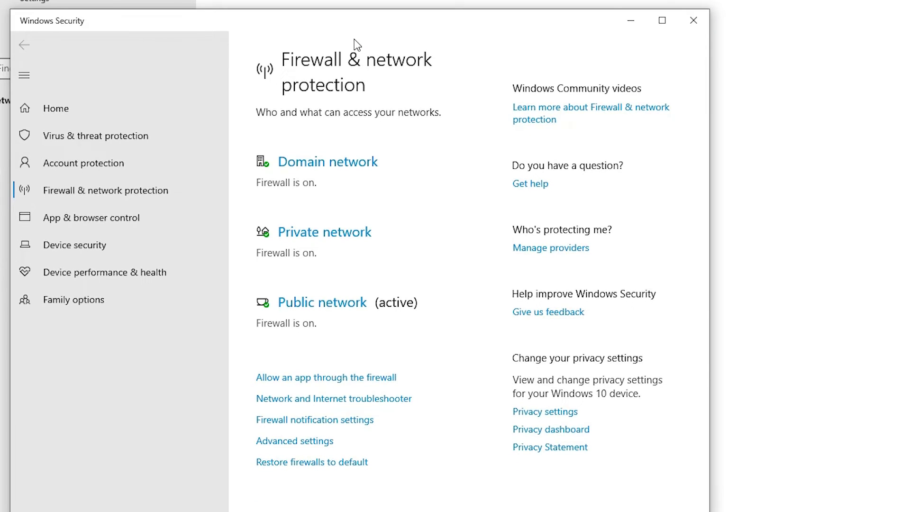
drag(323, 23, 512, 44)
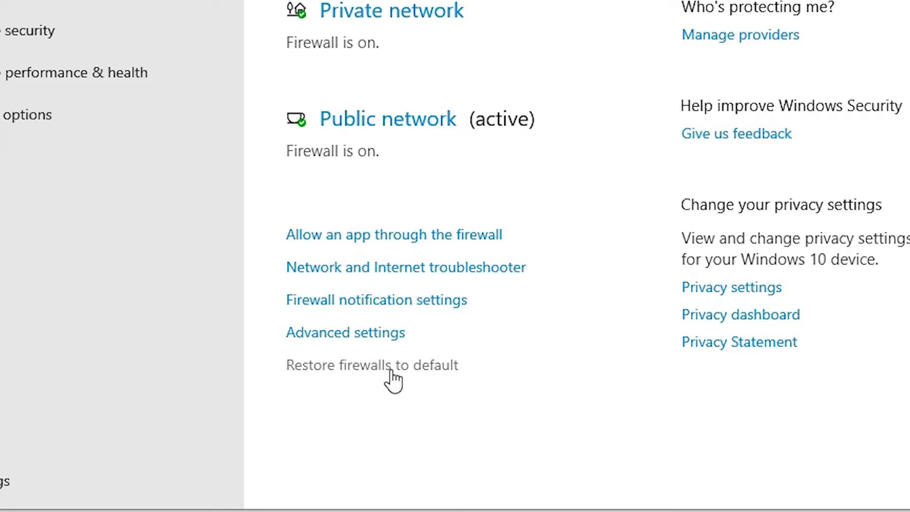
click(430, 374)
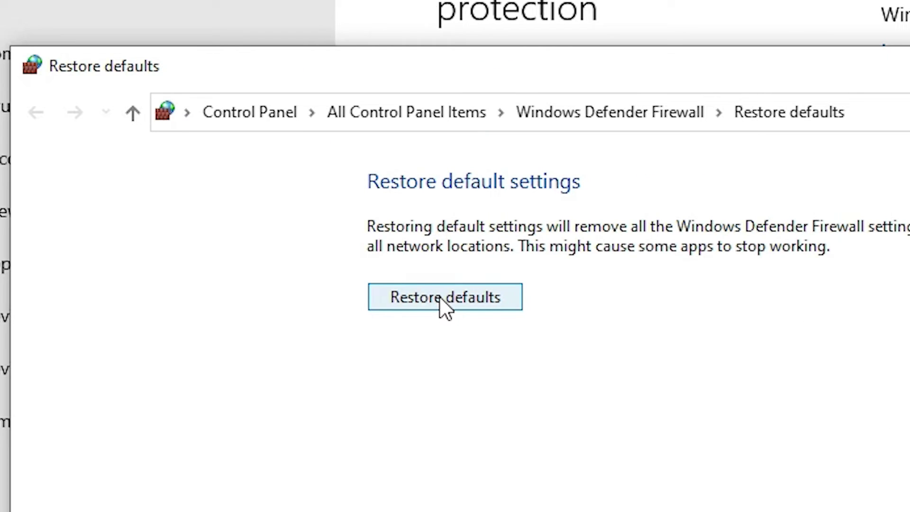
click(441, 299)
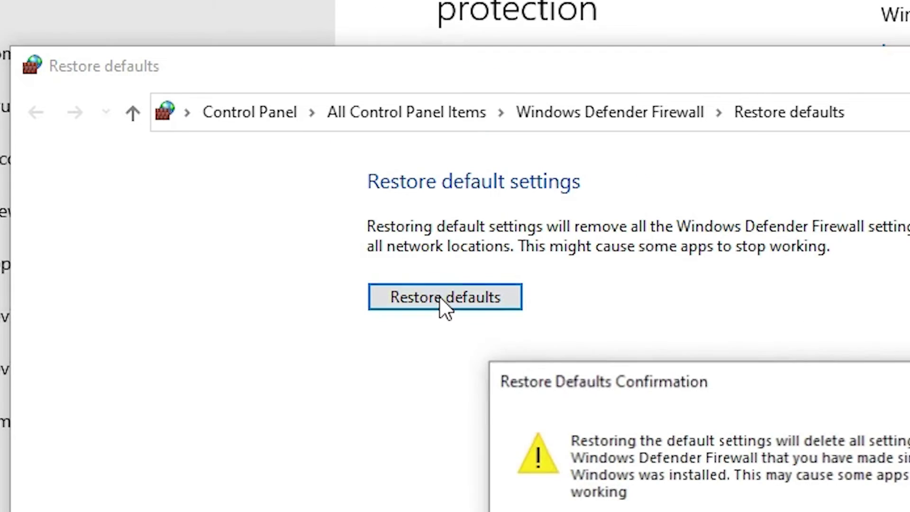
click(623, 429)
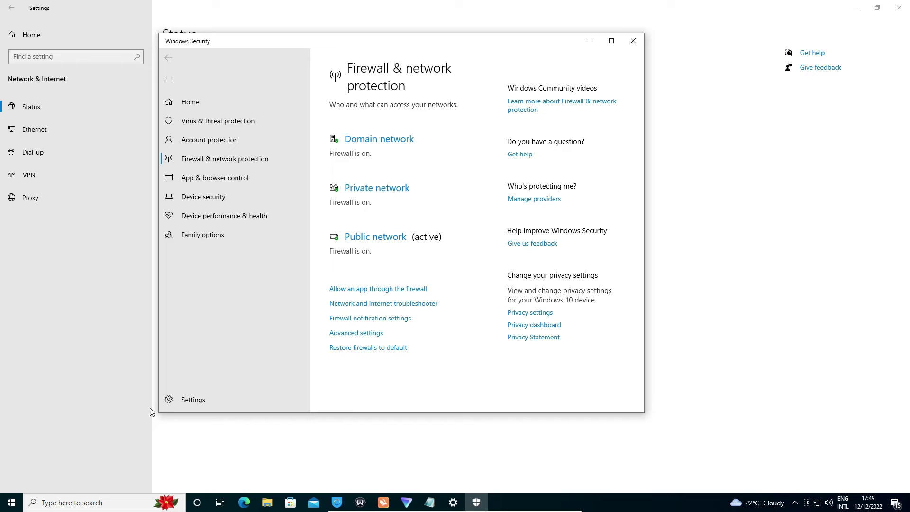
click(633, 41)
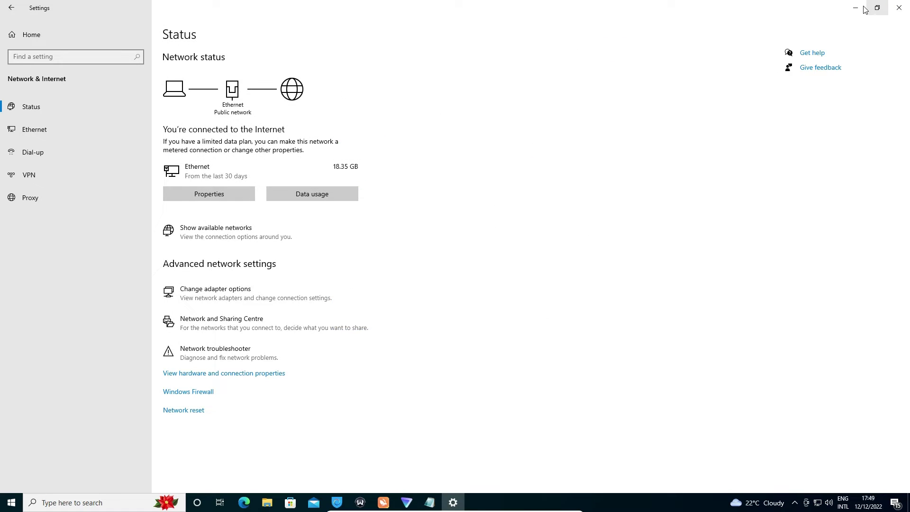
- Close Settings and restart the PC from the Start menu power options
click(904, 6)
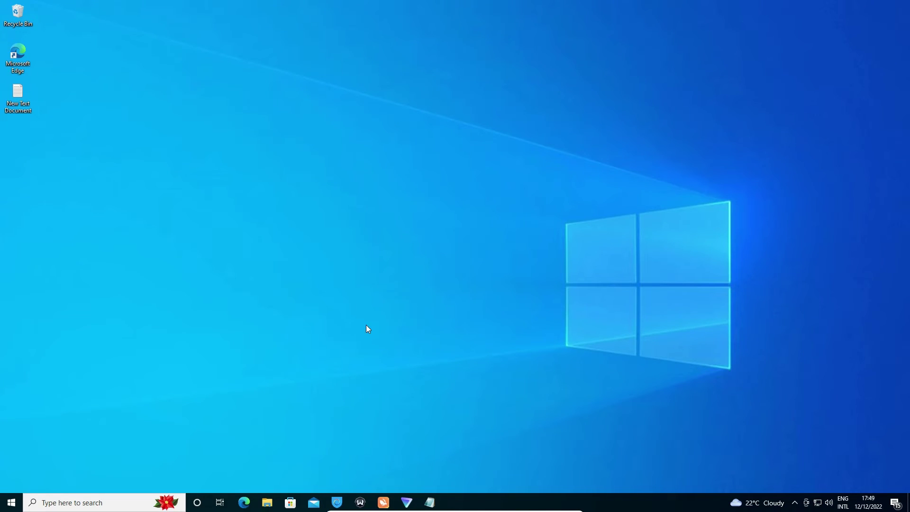
click(11, 502)
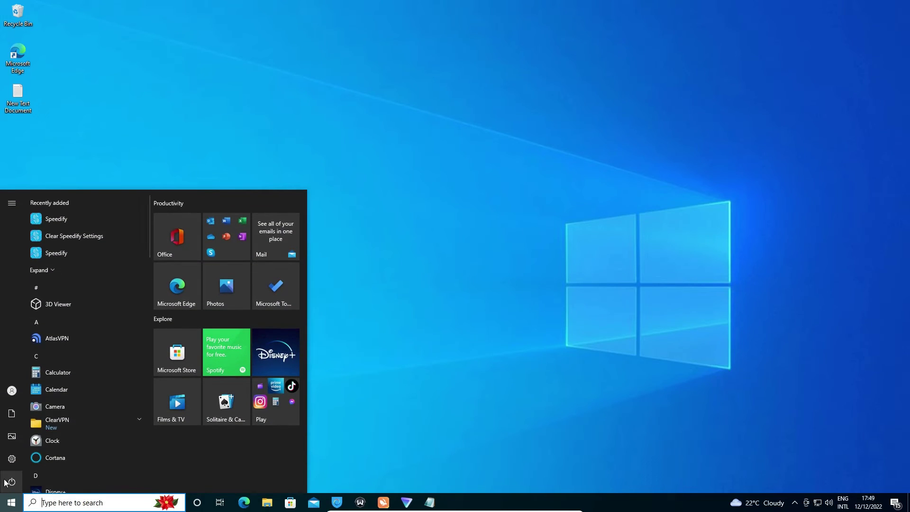
click(5, 482)
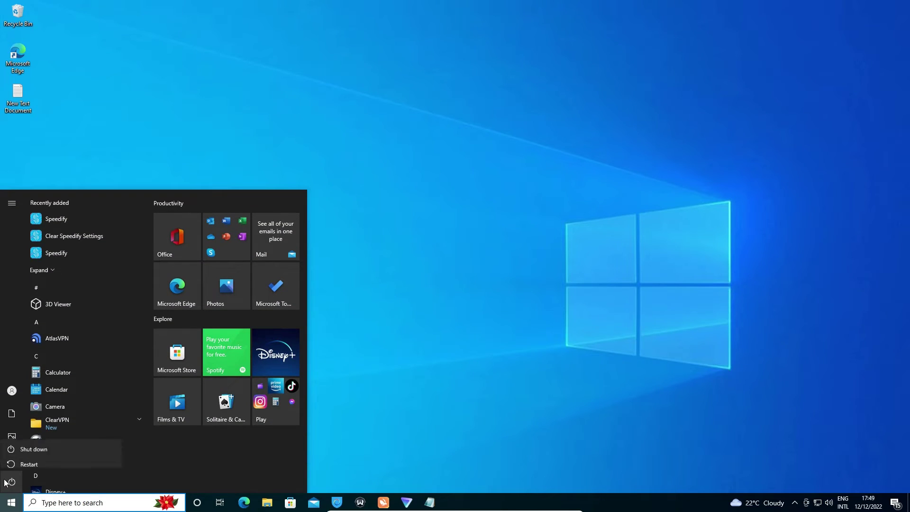
click(36, 455)
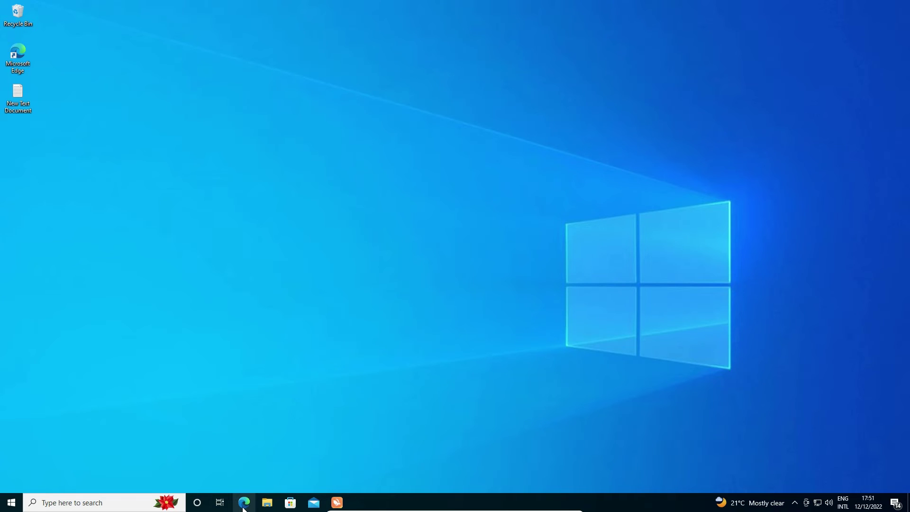
- Launch Edge and search 'my computer' to confirm browsing works
click(243, 503)
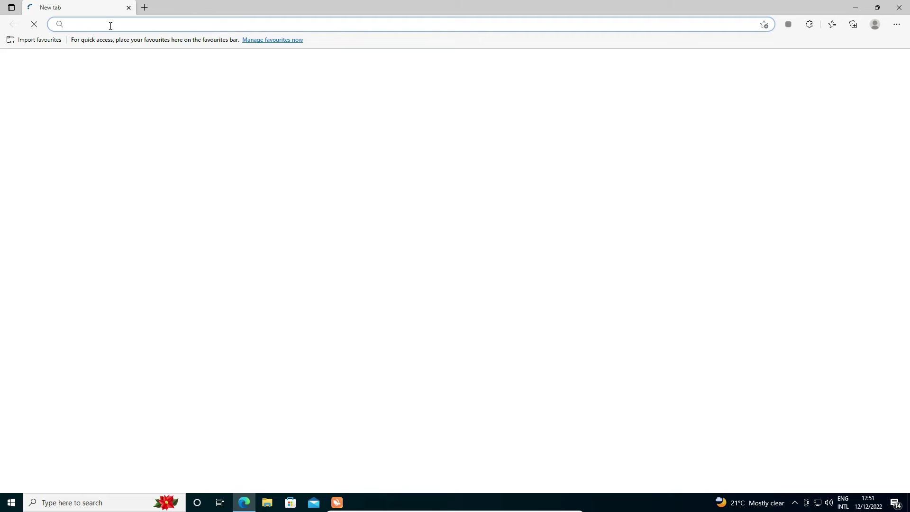
text(my computer)
key(Return)
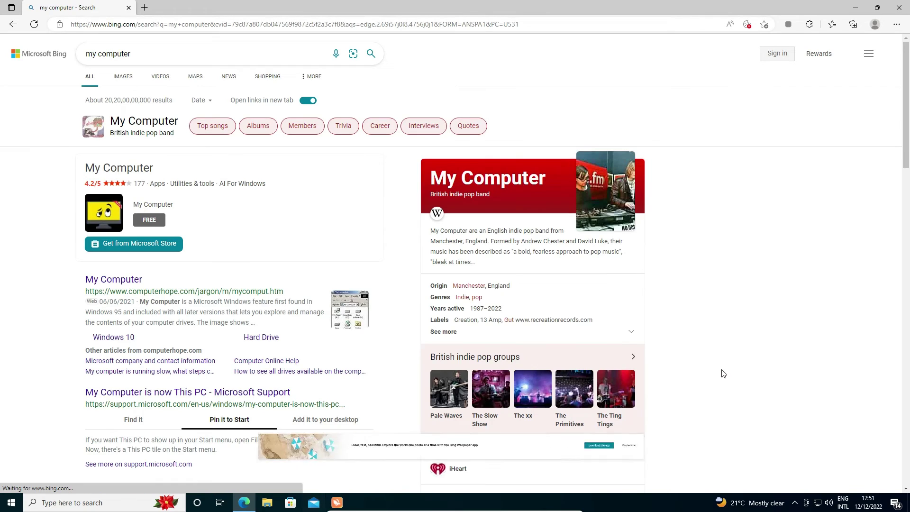